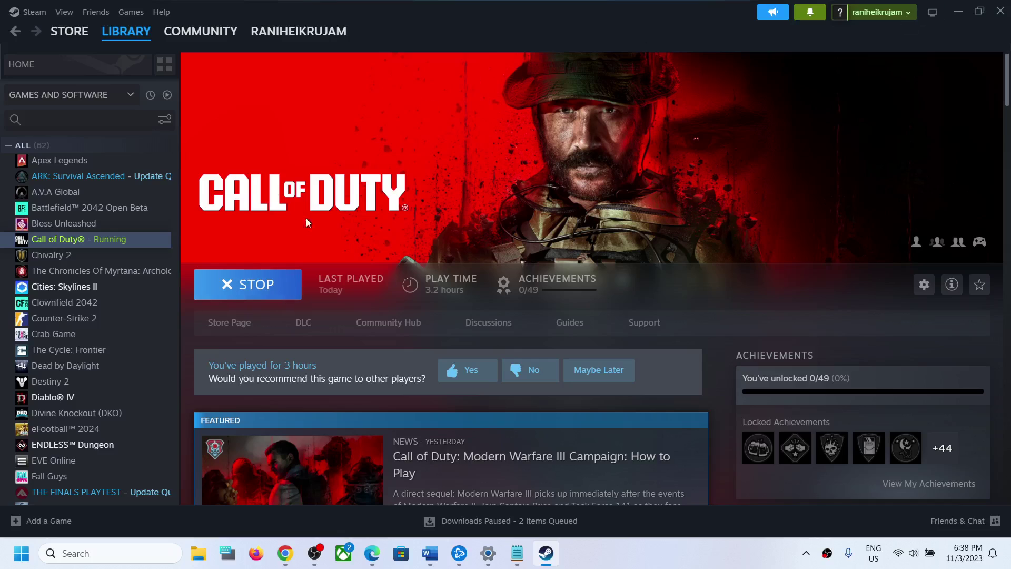
Exit the Steam client from its main Steam menu.
left_click(32, 16)
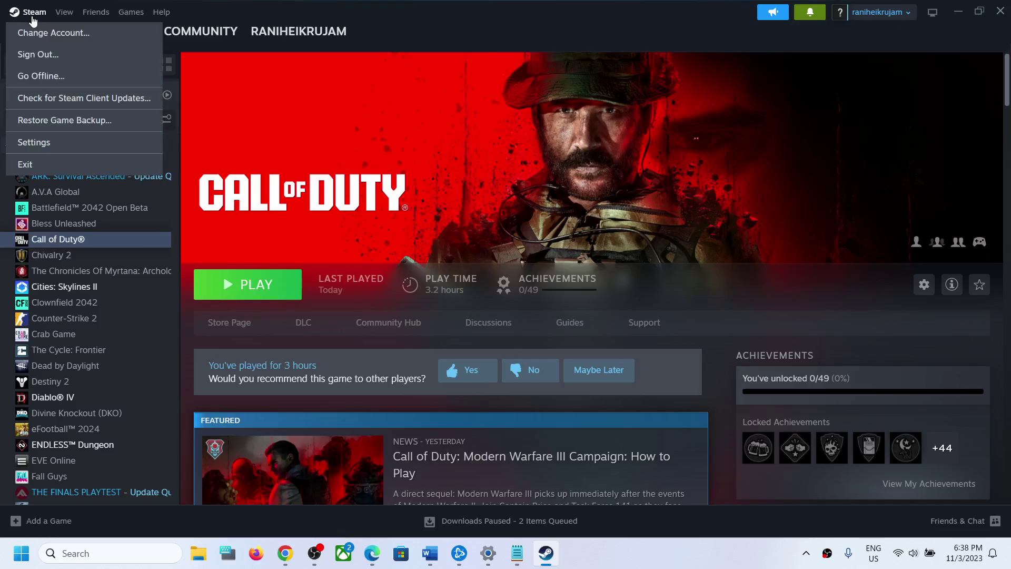
left_click(25, 165)
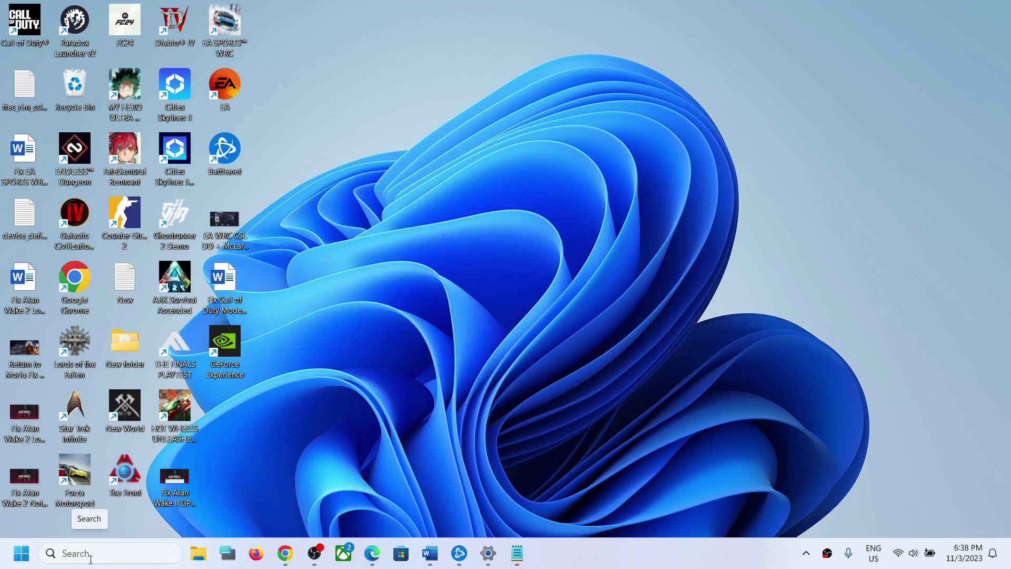
Search Windows for 'steam' and open the Steam shortcut's file location.
left_click(91, 553)
type("stea")
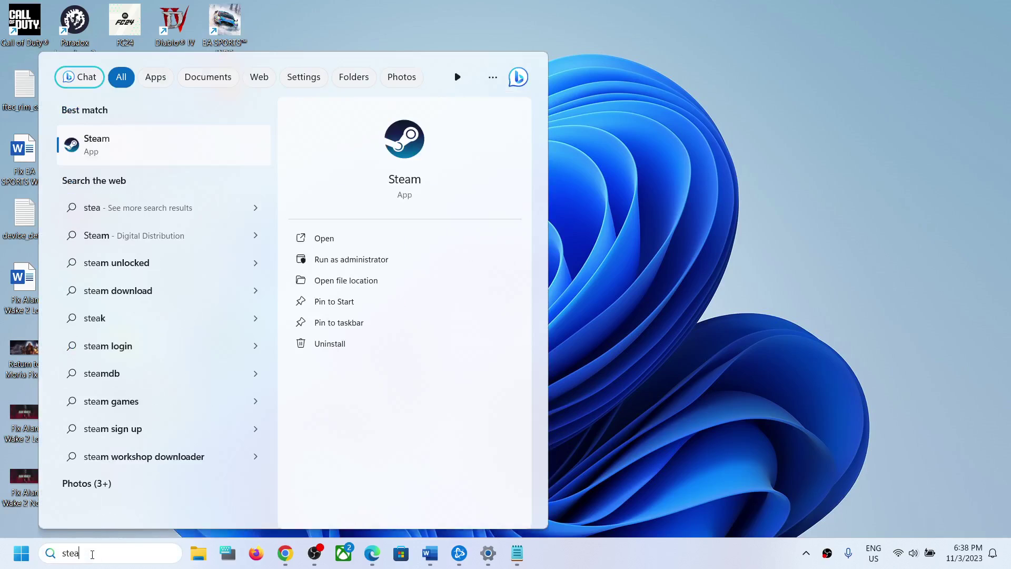
type("m")
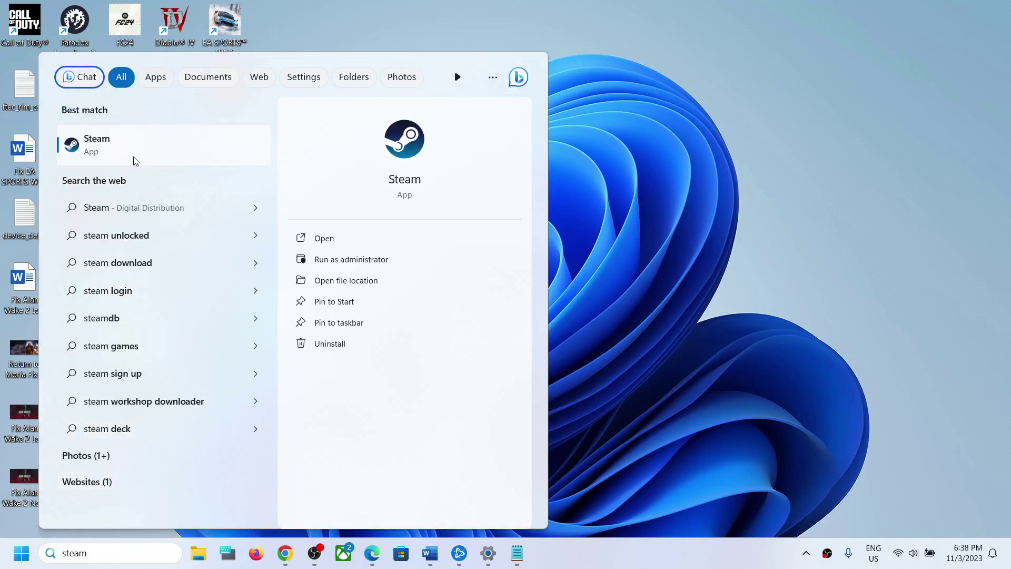
right_click(127, 156)
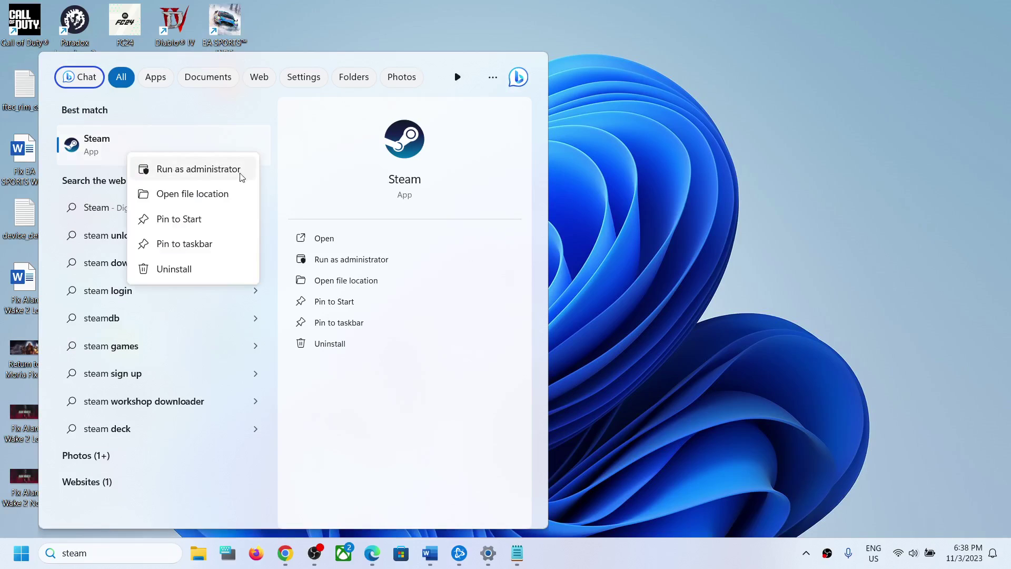
left_click(186, 198)
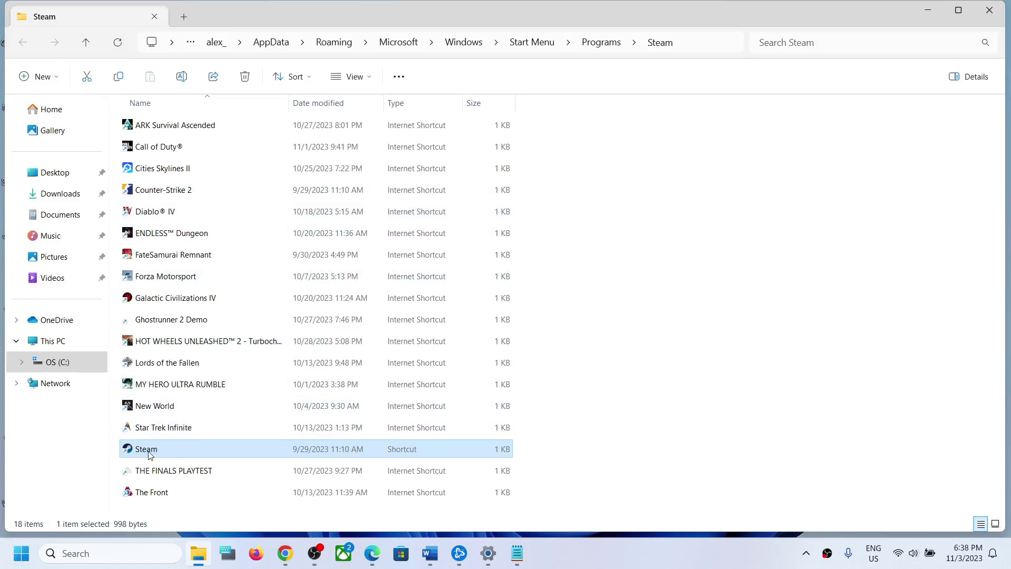
Uncheck Windows 8 compatibility mode in the Steam shortcut's properties and apply it.
right_click(156, 451)
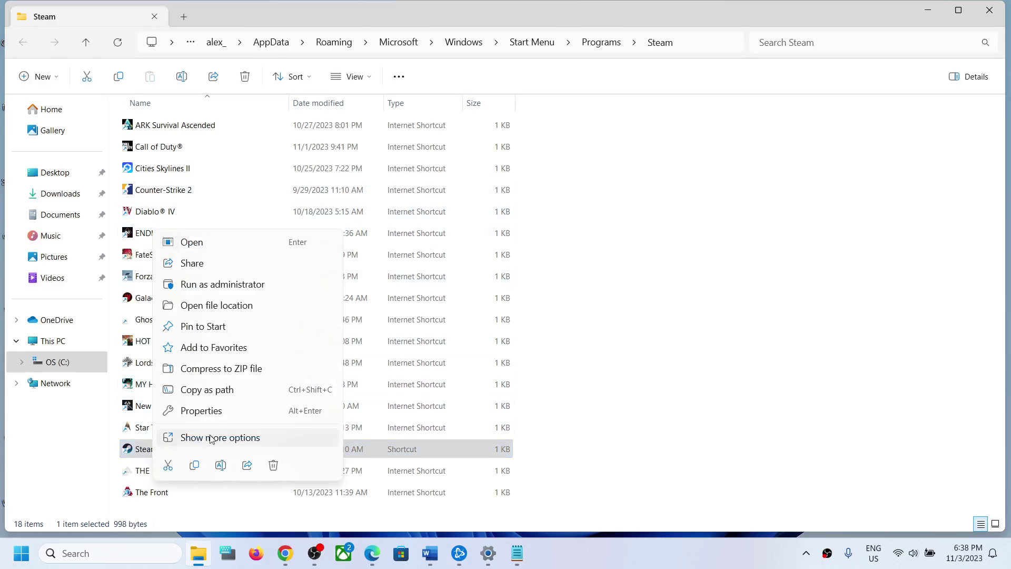
left_click(232, 418)
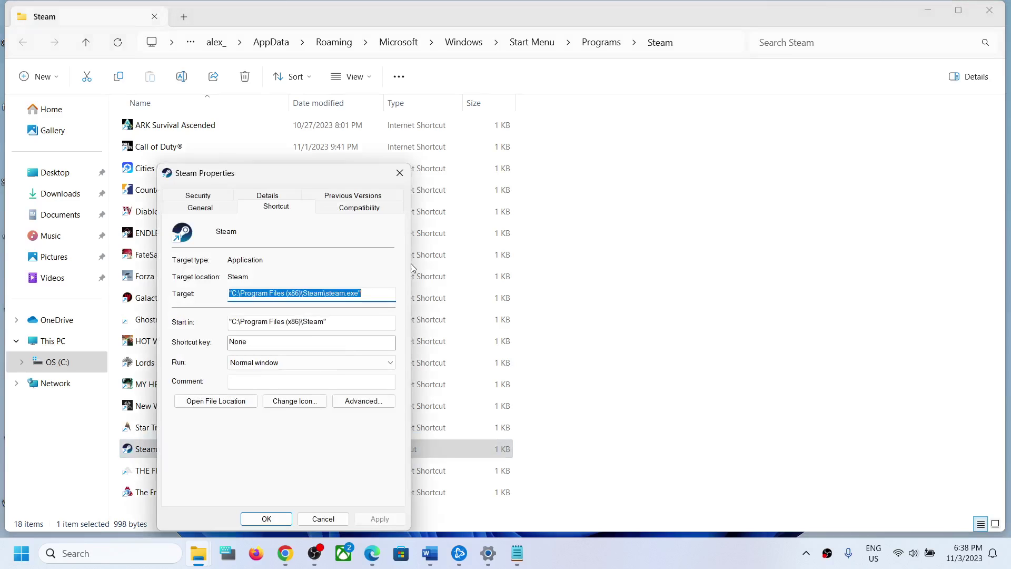
left_click_drag(346, 187, 441, 125)
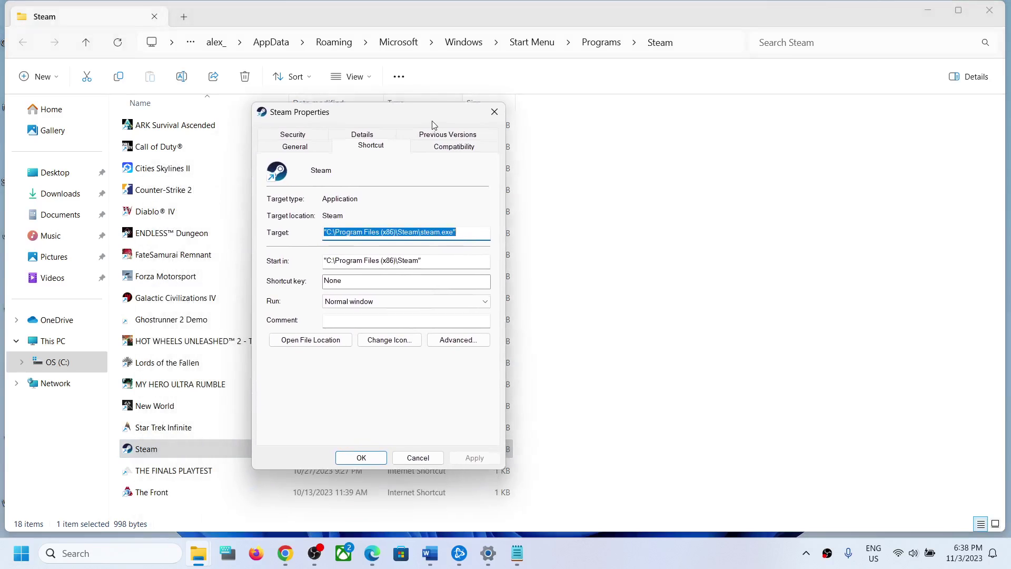
left_click(445, 150)
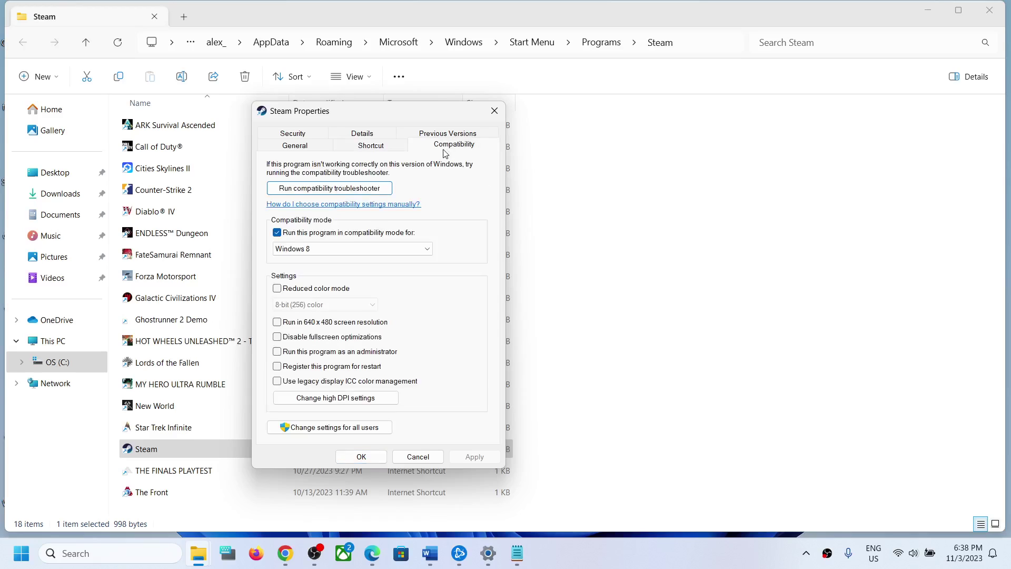
left_click(278, 236)
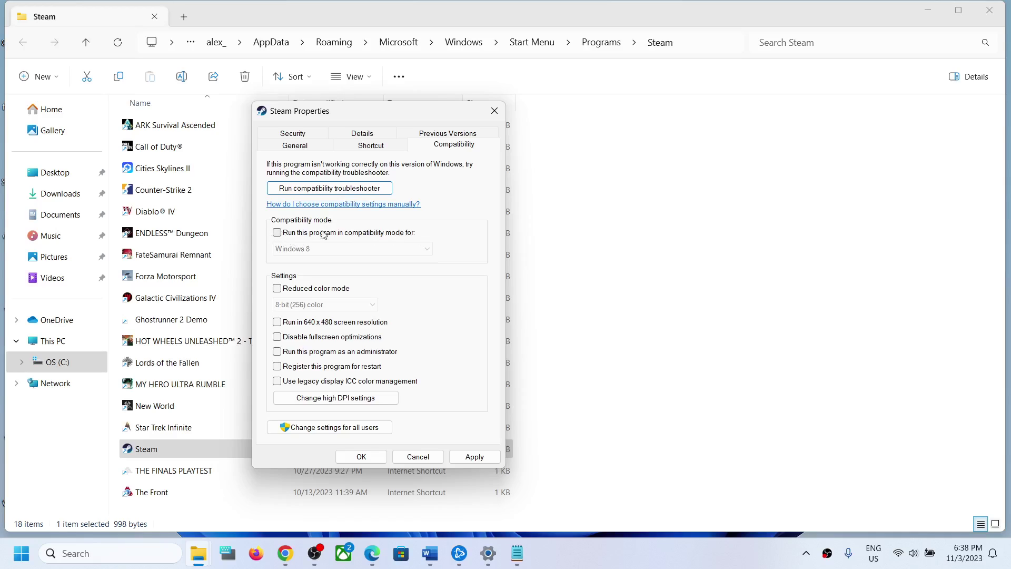
left_click(474, 457)
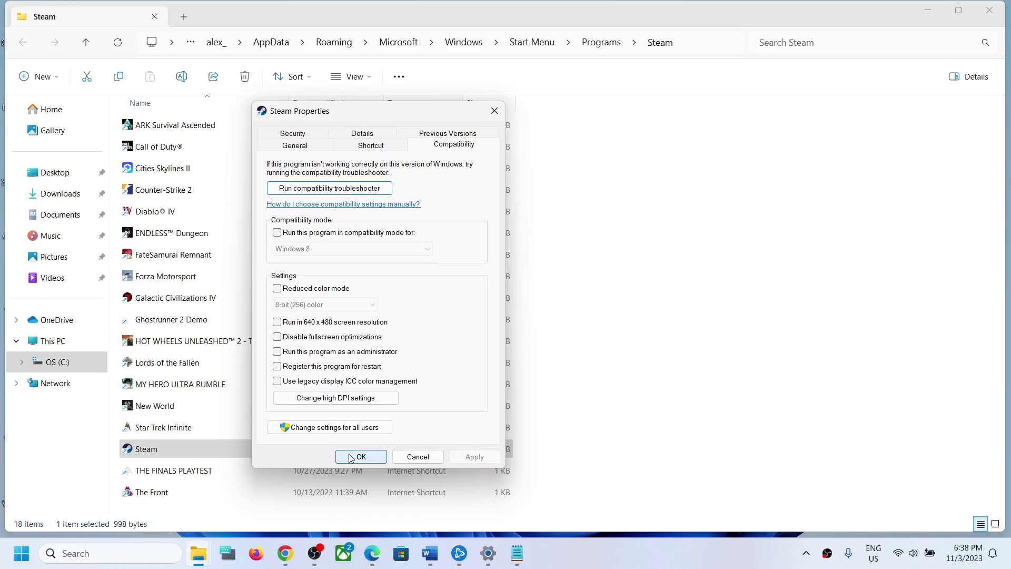
left_click(361, 457)
Search Windows for 'steam' and launch the Steam best match.
left_click(126, 553)
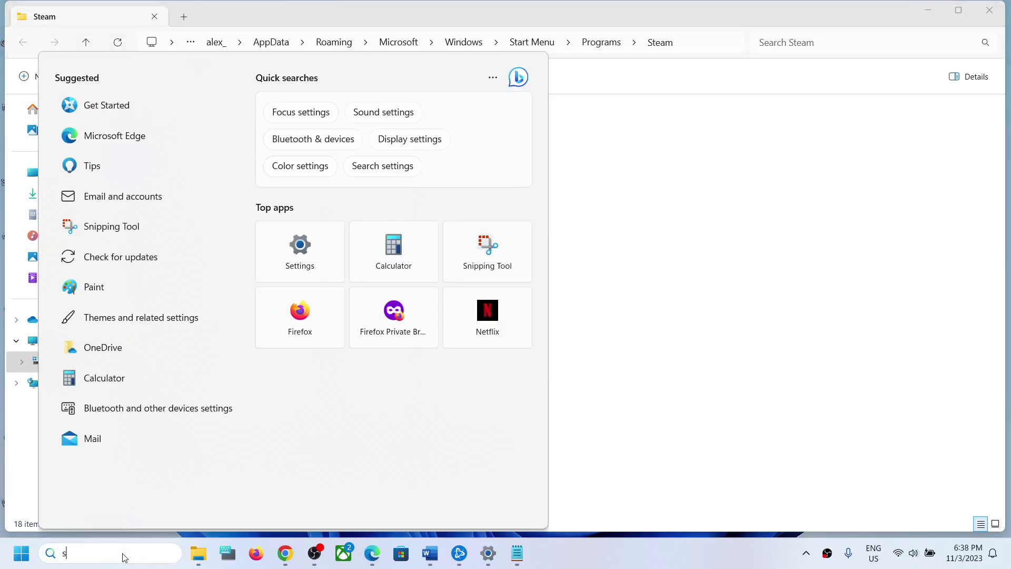
type("steam")
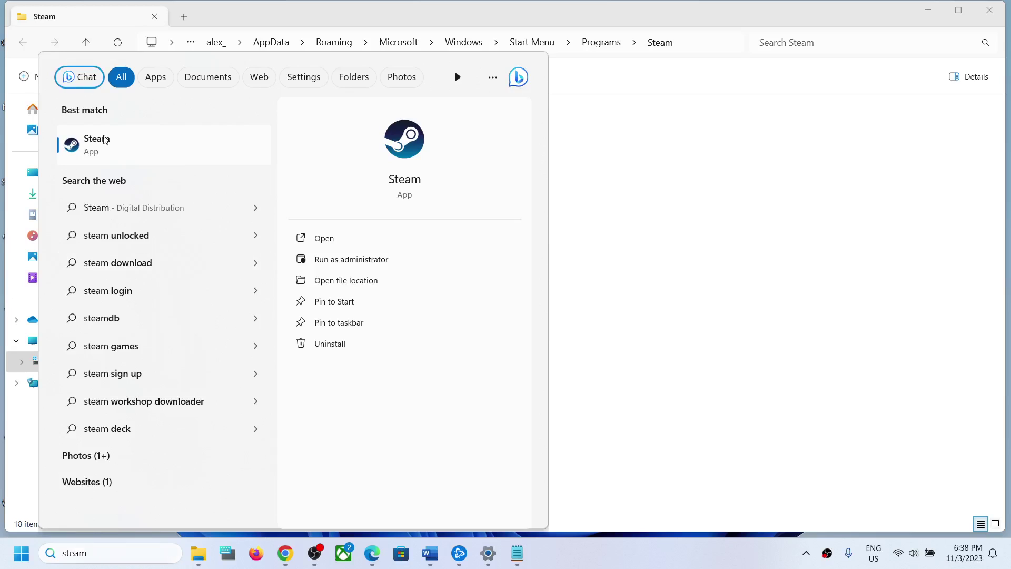
left_click(104, 139)
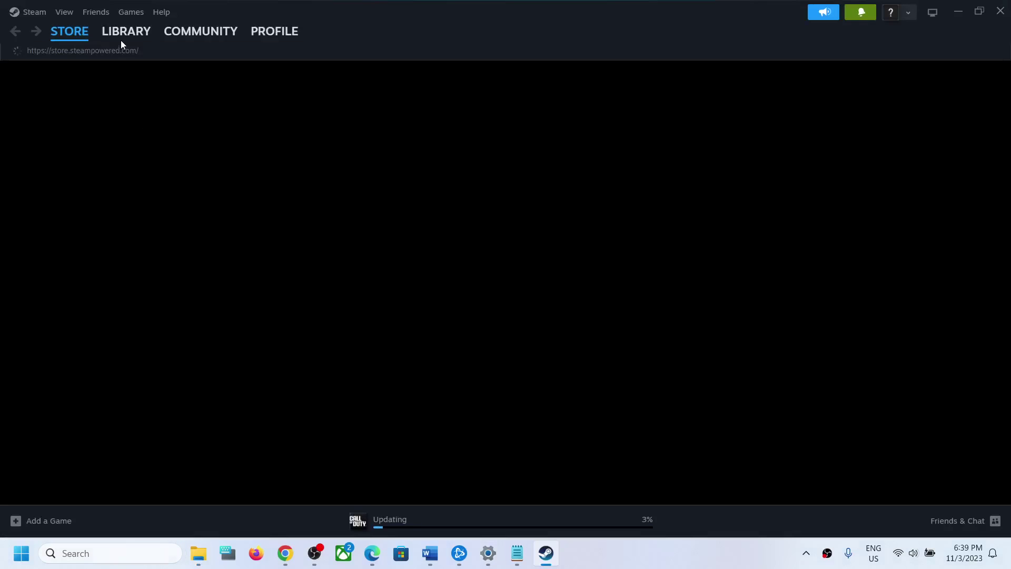
Select Call of Duty in the Steam Library and open its installed files folder.
left_click(121, 34)
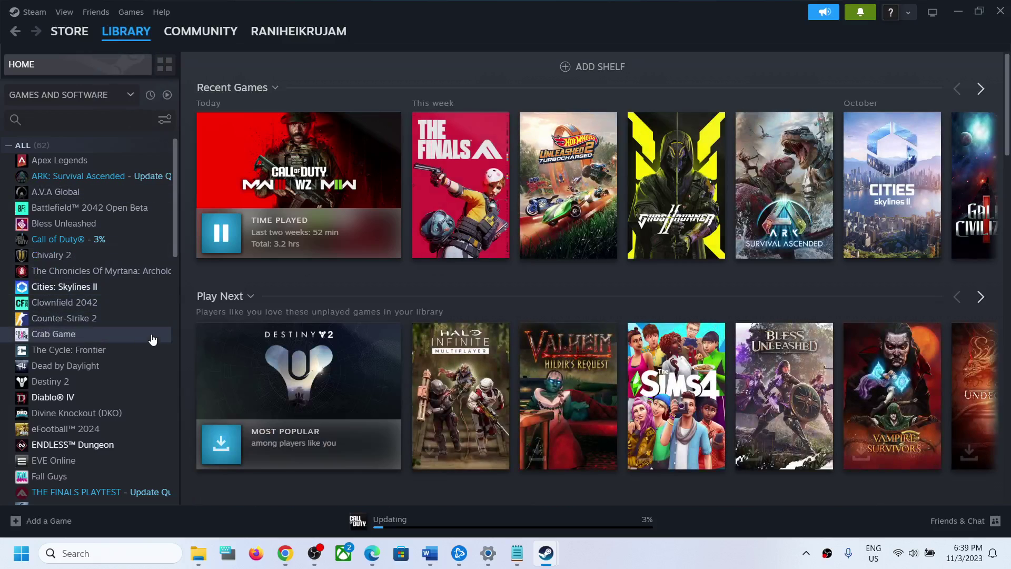
left_click(70, 240)
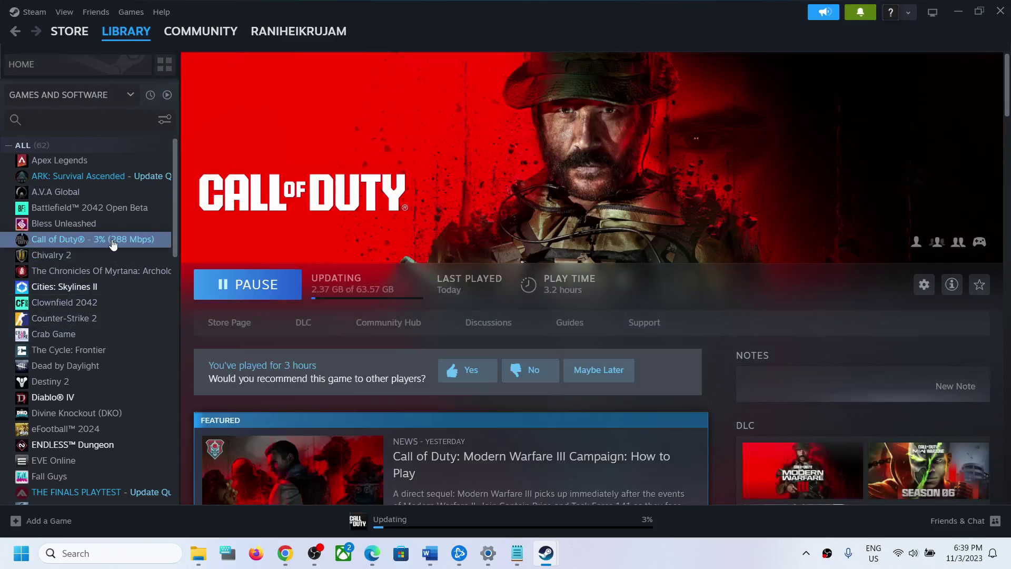
right_click(105, 244)
mouse_move(135, 318)
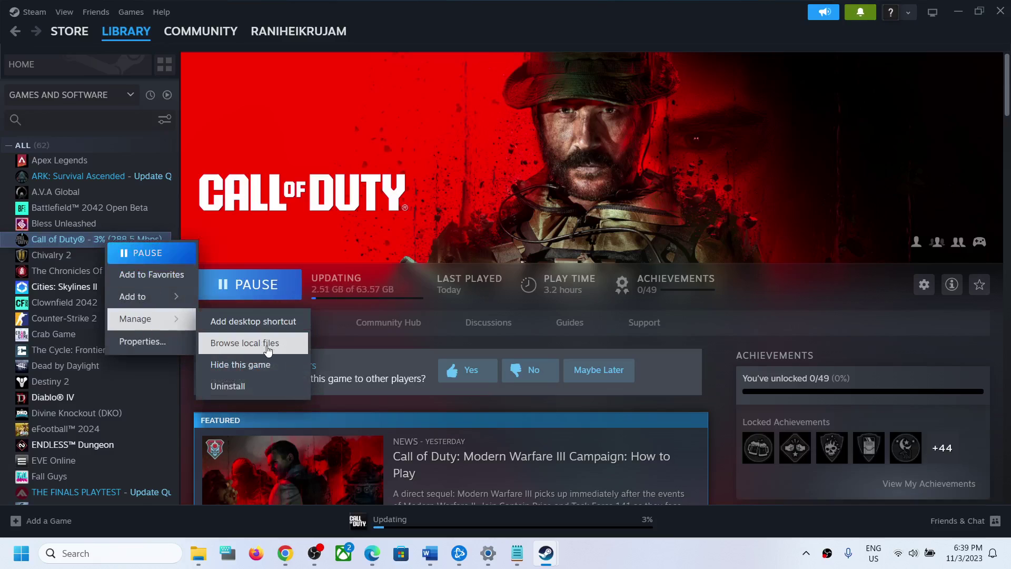
left_click(266, 345)
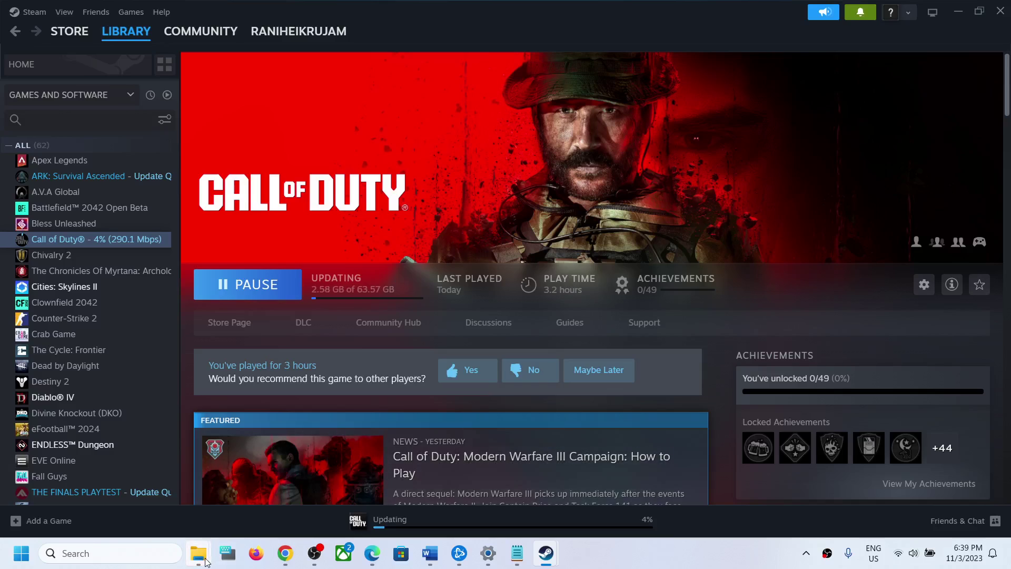
mouse_move(198, 553)
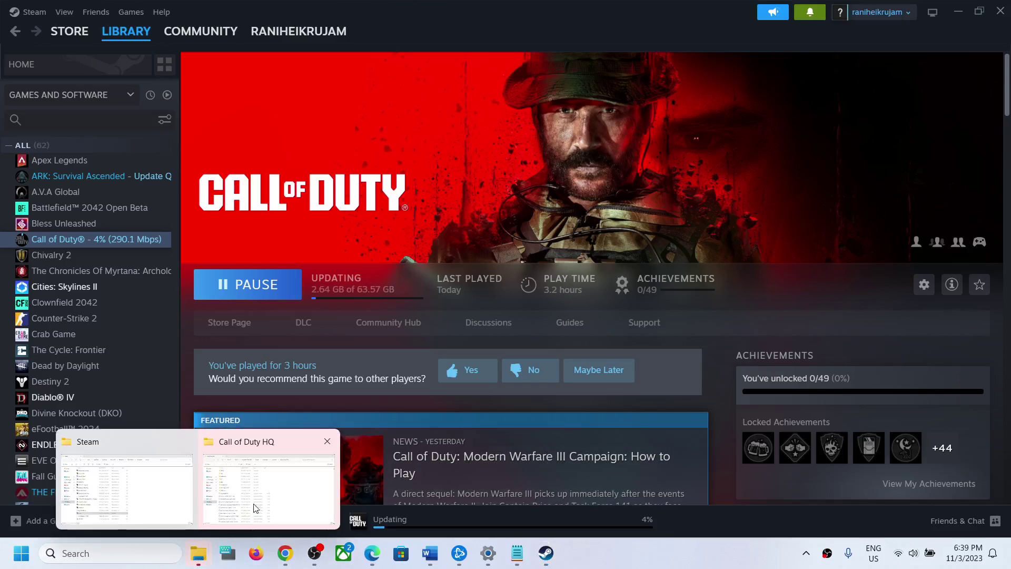
Open the Compatibility properties of cod in the Call of Duty HQ folder.
left_click(249, 507)
scroll(227, 375, "down", 4)
scroll(226, 375, "down", 5)
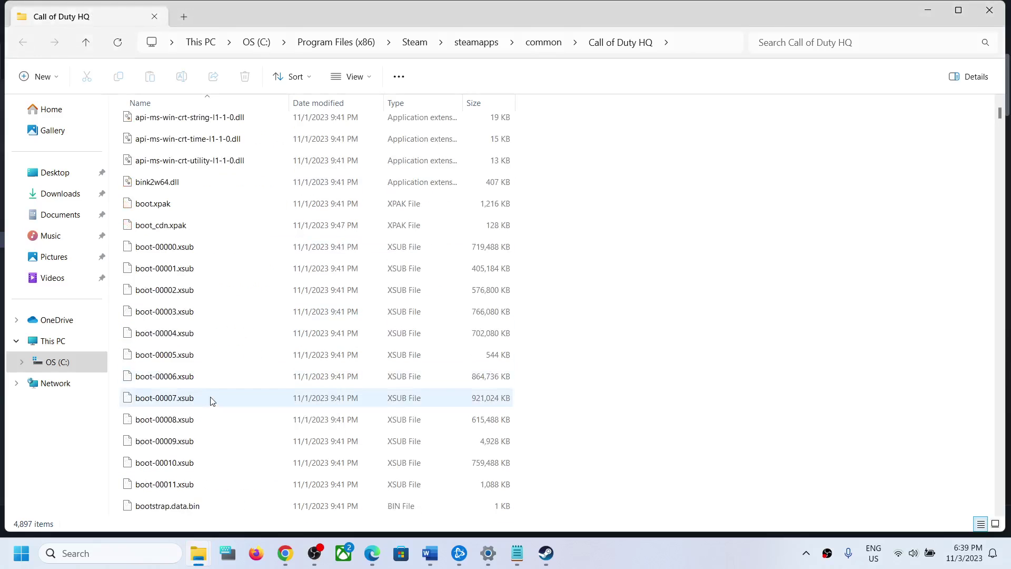
scroll(211, 400, "down", 4)
left_click(169, 335)
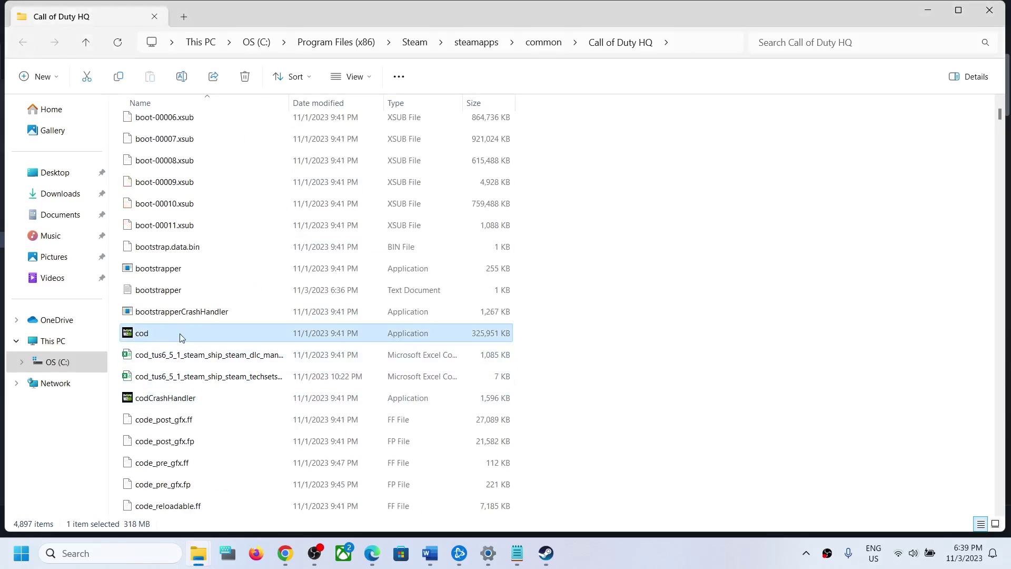
right_click(152, 339)
left_click(204, 294)
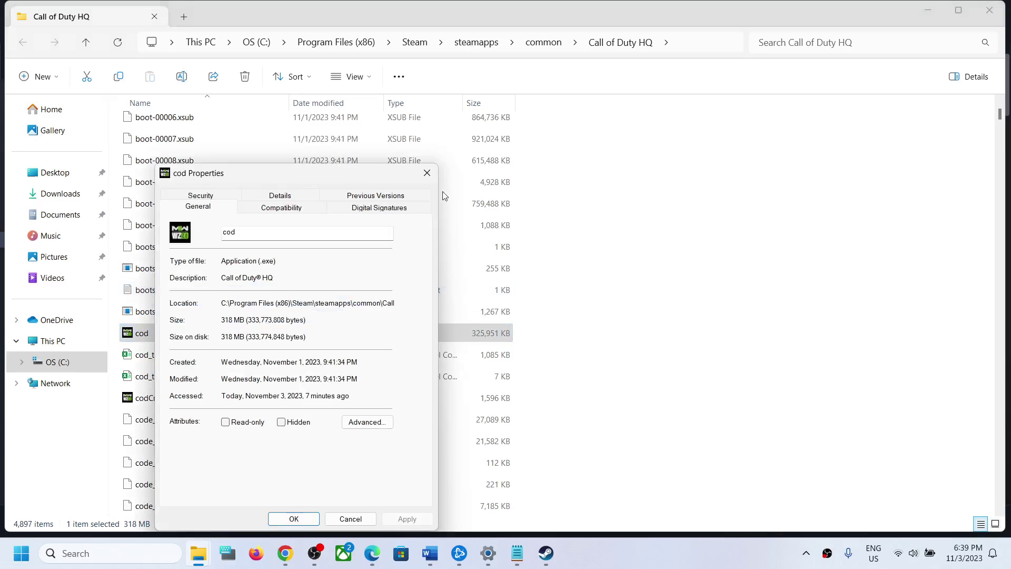
left_click(286, 210)
left_click_drag(325, 174, 398, 84)
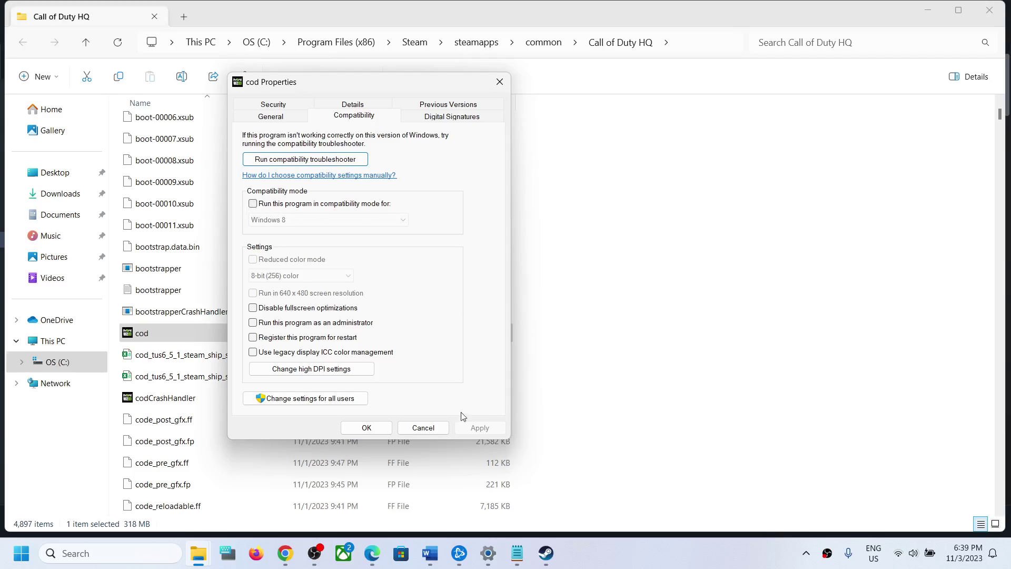
Close the cod properties and open the sp23 folder's file list.
left_click(367, 428)
scroll(205, 383, "up", 3)
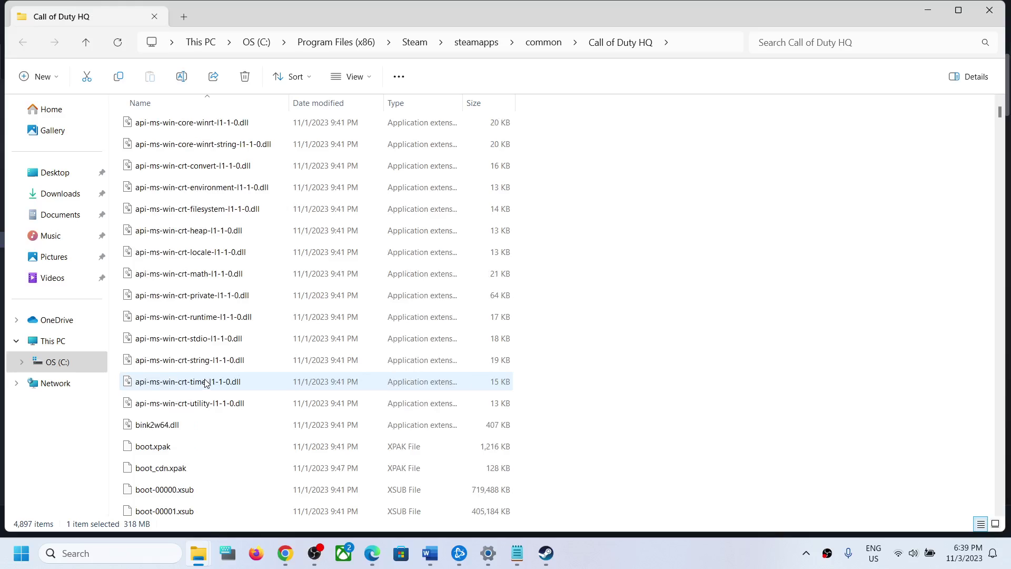
scroll(206, 383, "up", 5)
scroll(206, 383, "up", 1)
left_click(163, 211)
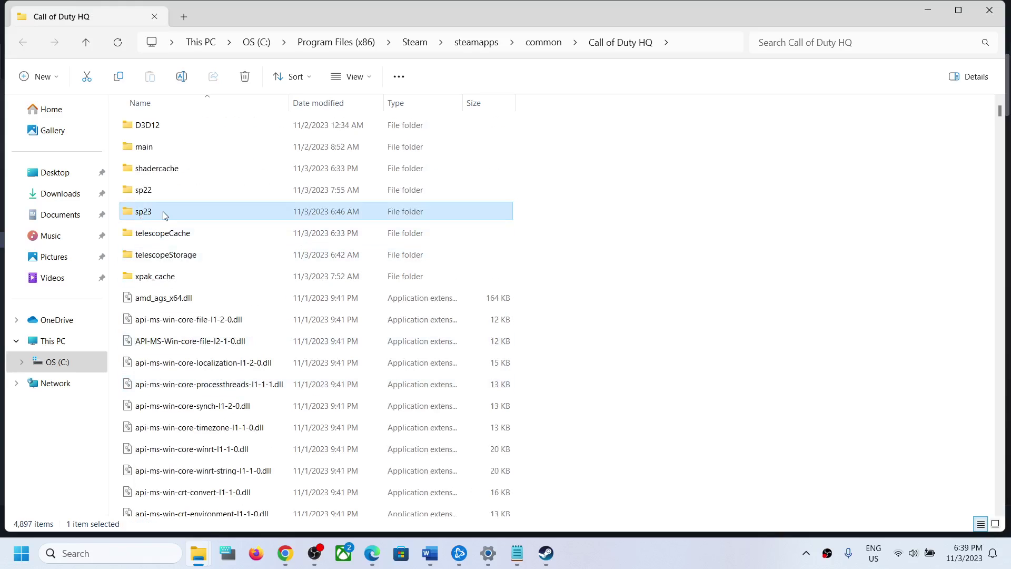
double_click(158, 215)
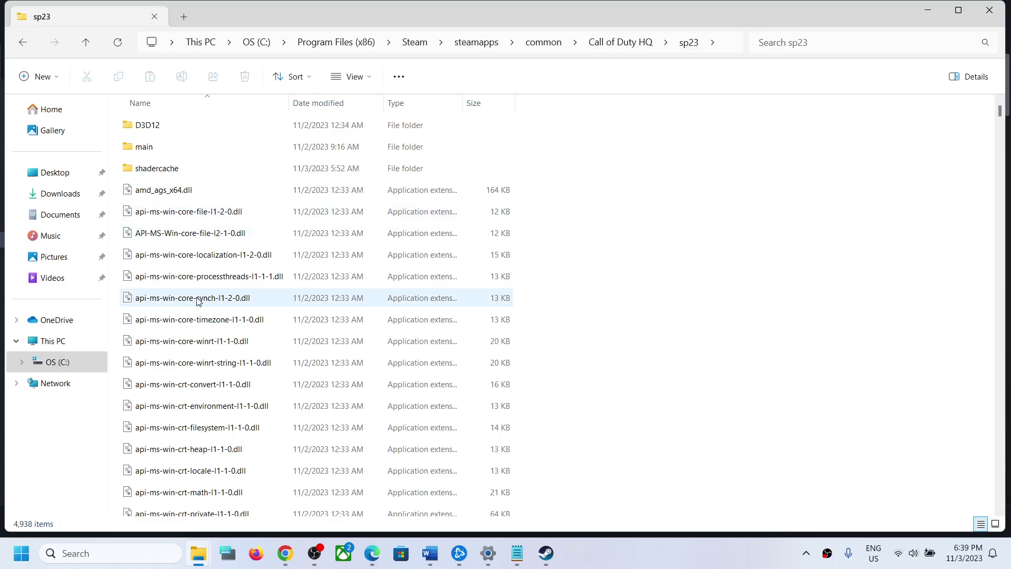
left_click(198, 298)
key("s")
scroll(198, 316, "down", 4)
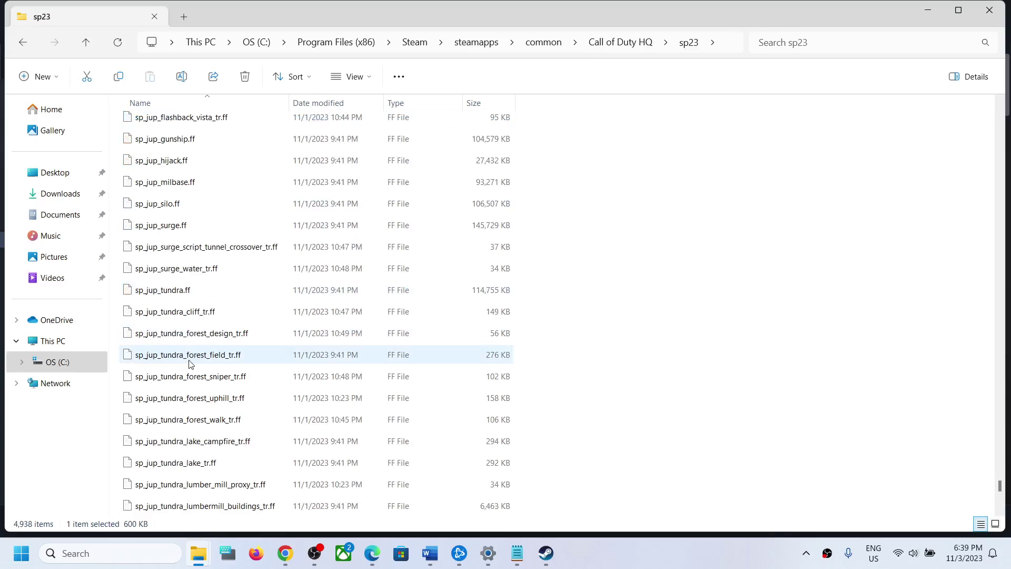
scroll(194, 340, "down", 4)
scroll(190, 368, "down", 5)
scroll(190, 369, "down", 4)
scroll(192, 371, "down", 8)
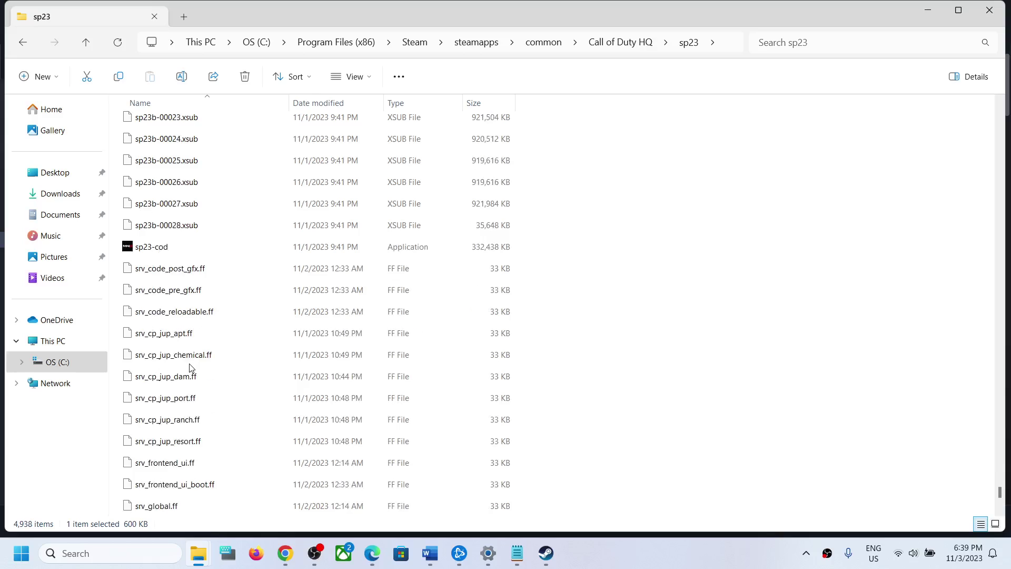
scroll(192, 371, "down", 2)
scroll(158, 316, "up", 3)
Confirm compatibility mode is off in sp23-cod's properties, then close them.
left_click(141, 294)
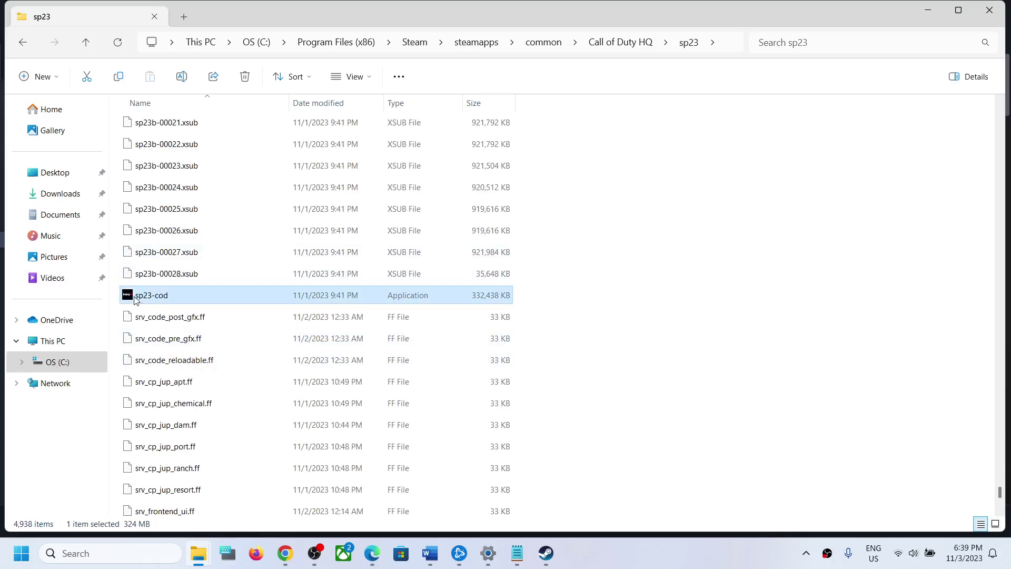
right_click(168, 296)
left_click(216, 256)
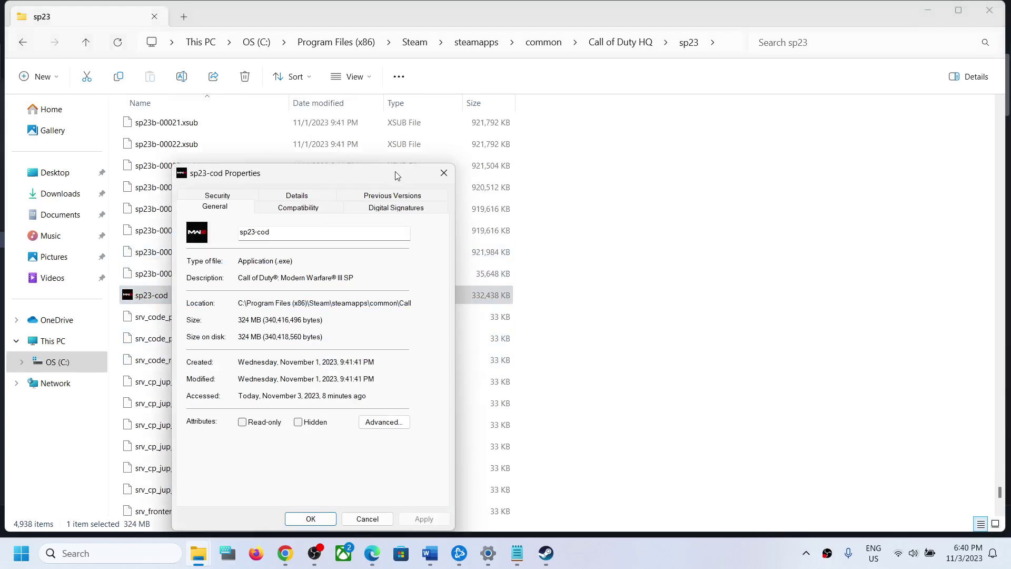
left_click(298, 207)
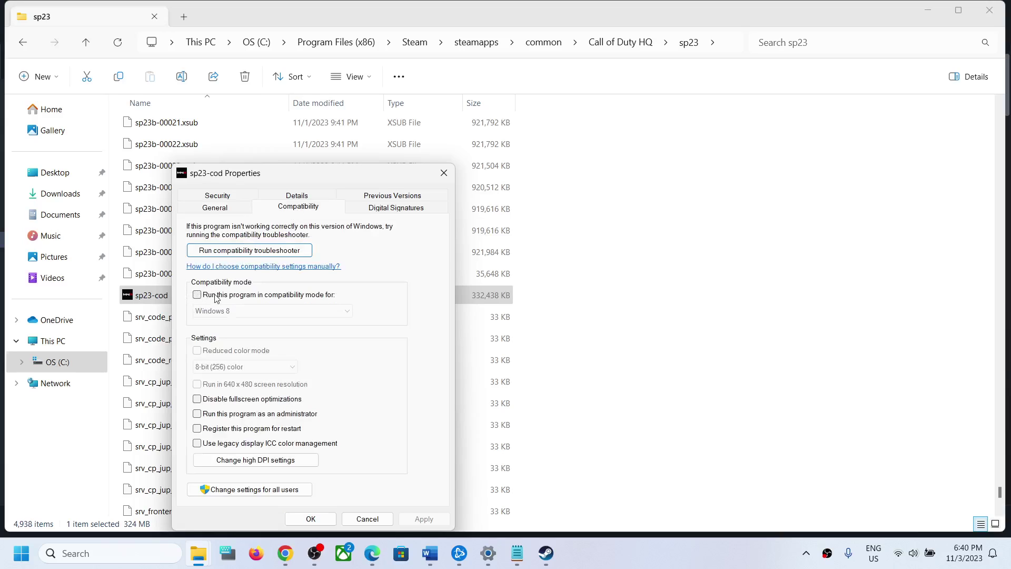
left_click(310, 518)
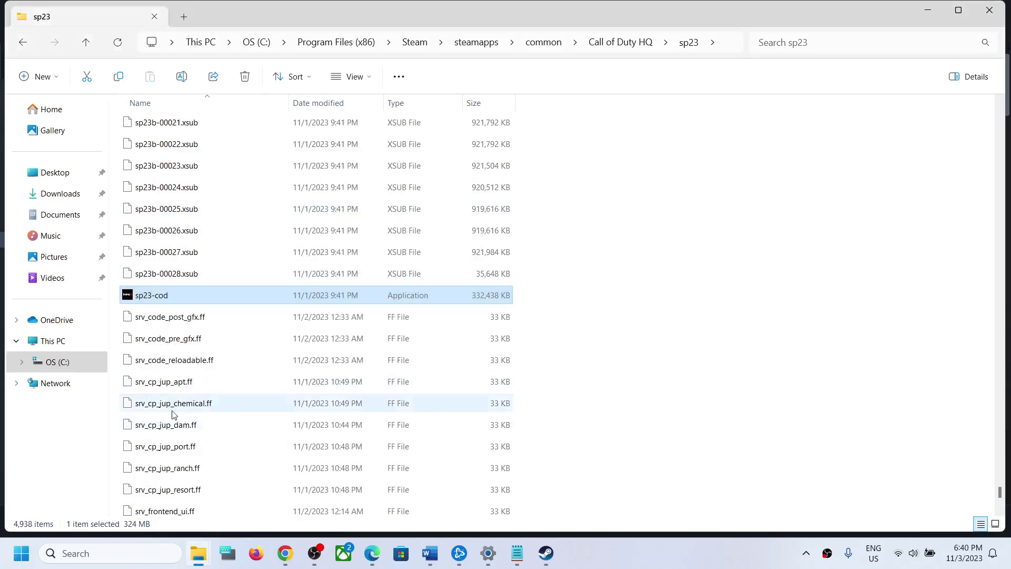
Open Windows Update in Settings, then return to the Steam library window.
left_click(25, 563)
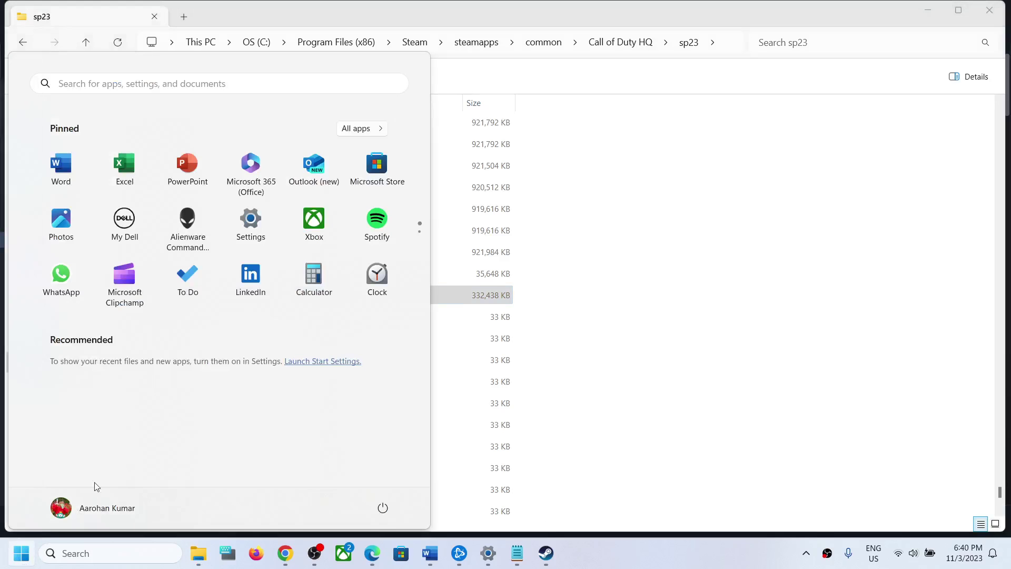
left_click(260, 234)
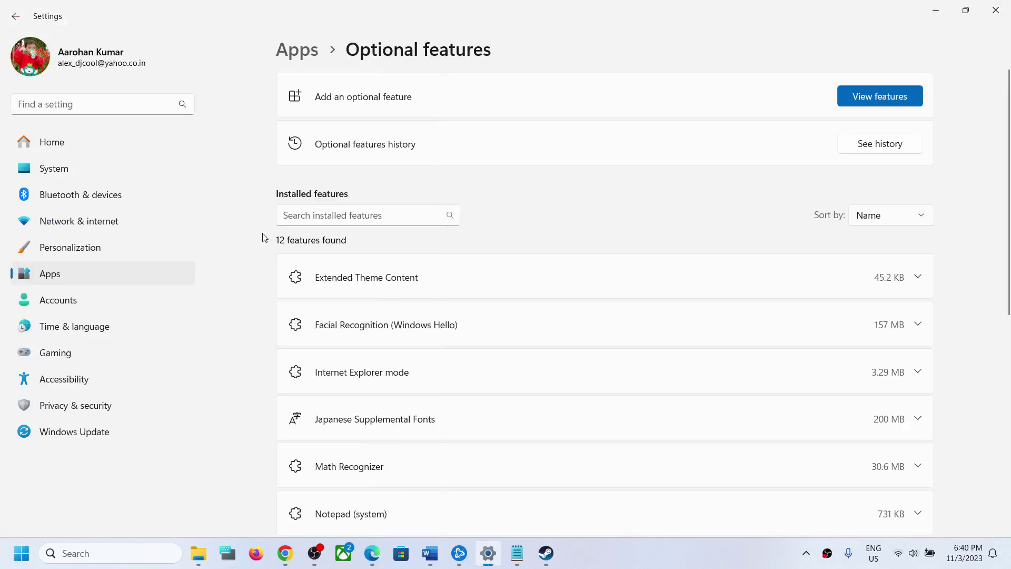
left_click(67, 431)
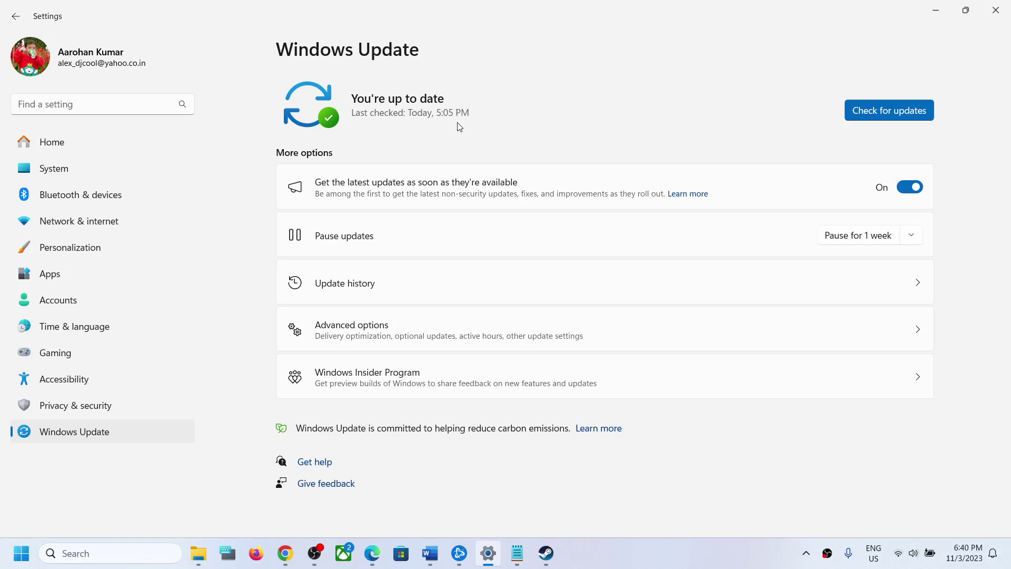
mouse_move(546, 553)
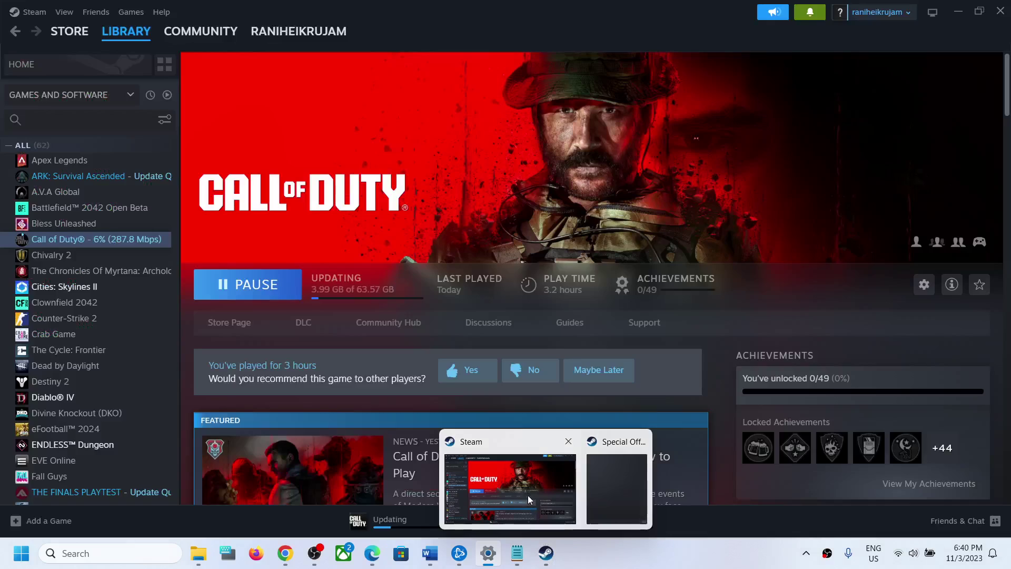
left_click(527, 492)
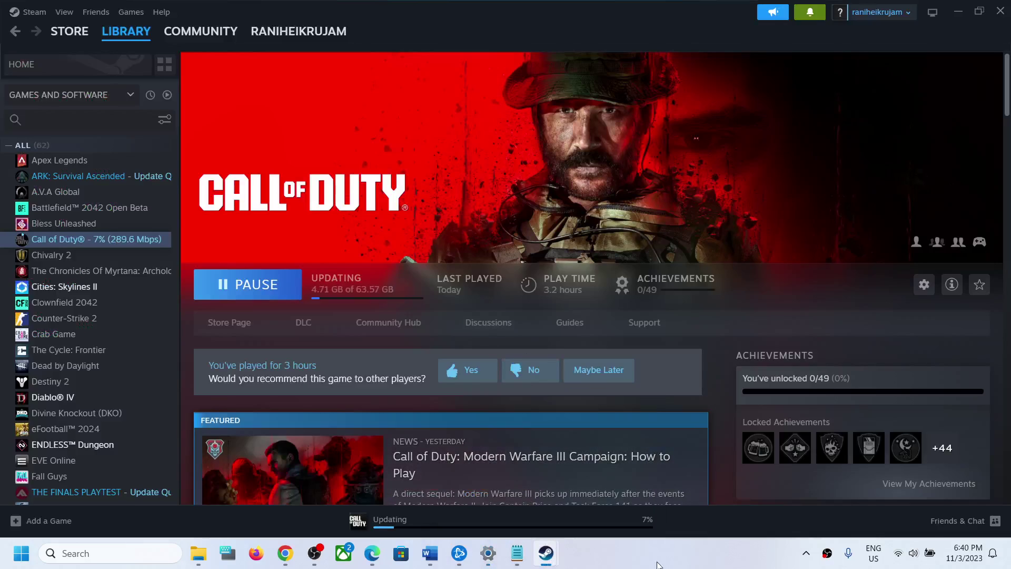